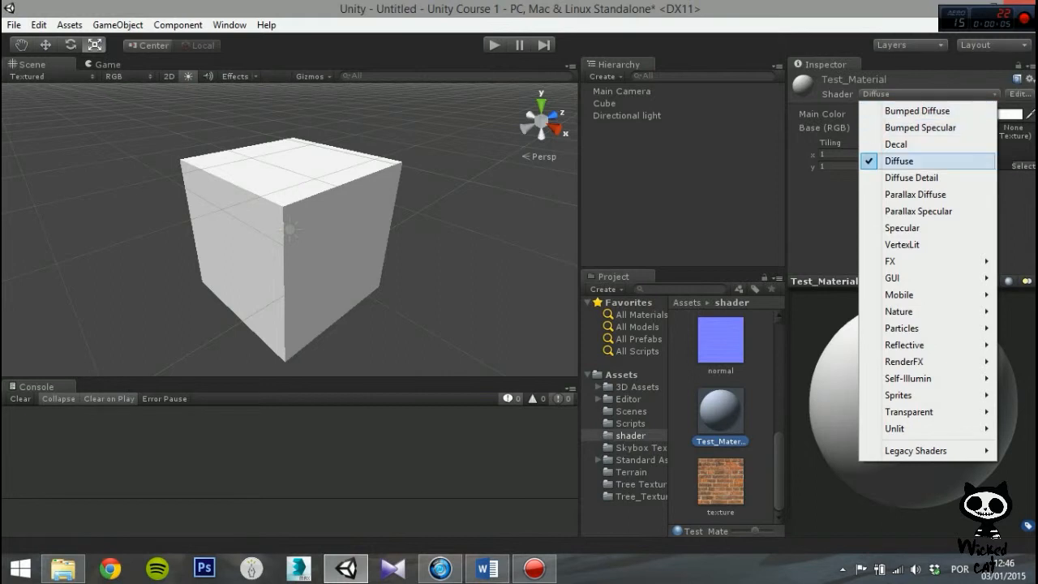
Set Test_Material's shader to Transparent/Cutout/VertexLit and assign the grate texture as its Base (RGB) Trans (A) map
mouse_move(909, 412)
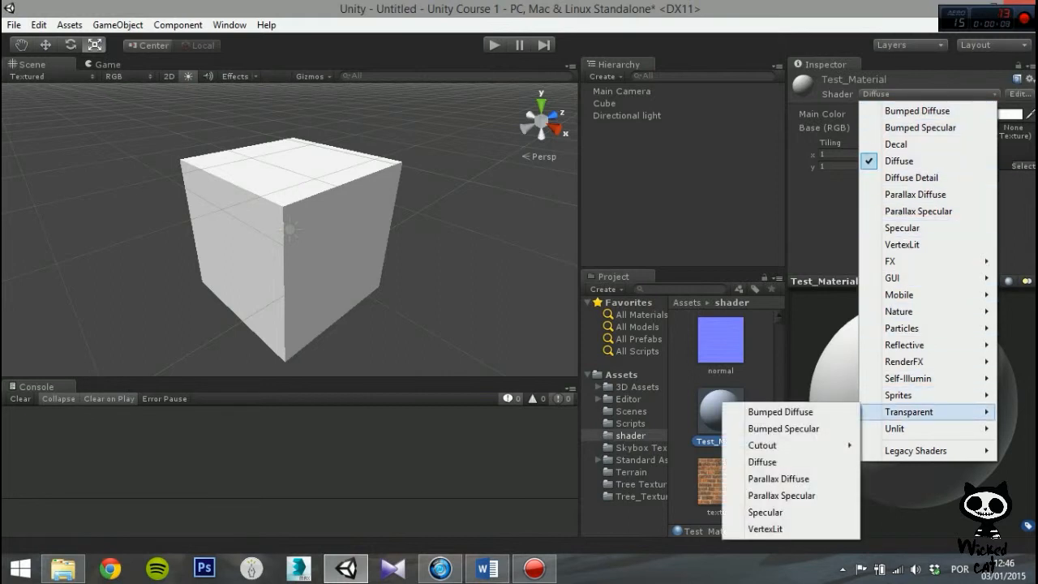
mouse_move(766, 445)
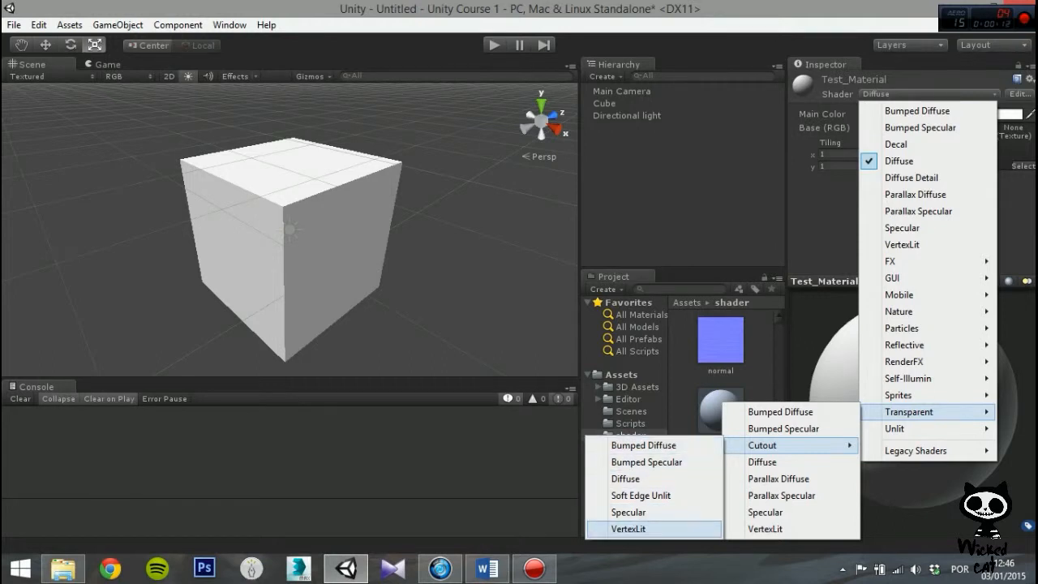
click(628, 529)
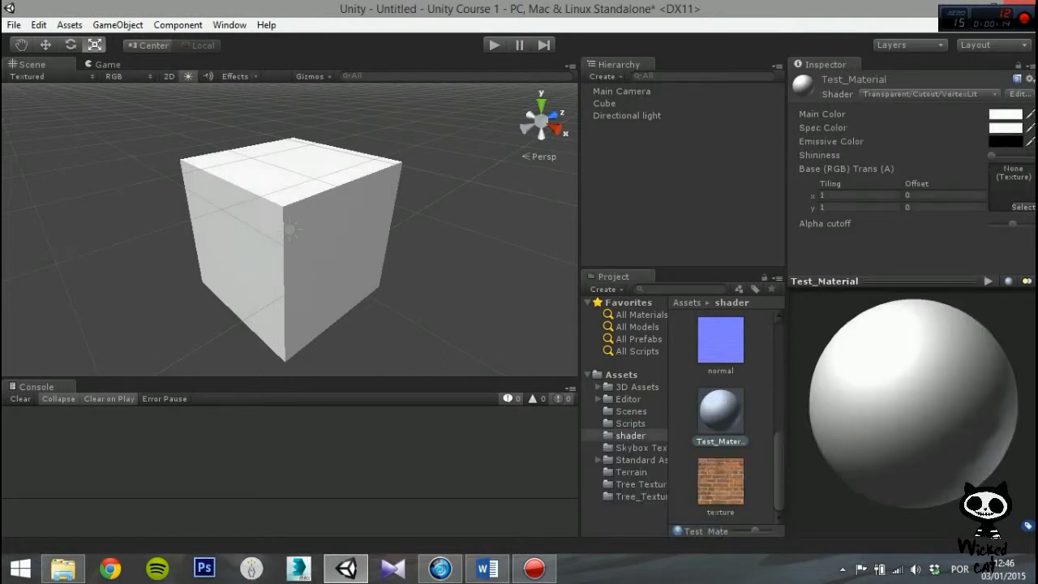
scroll(721, 414, up, 4)
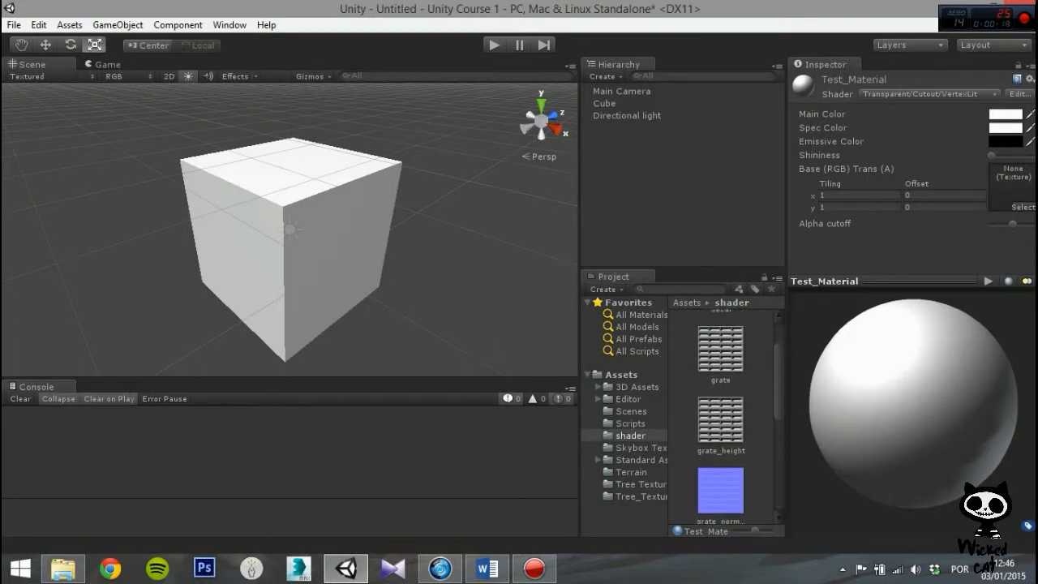
scroll(721, 413, up, 3)
drag(720, 403, 1011, 186)
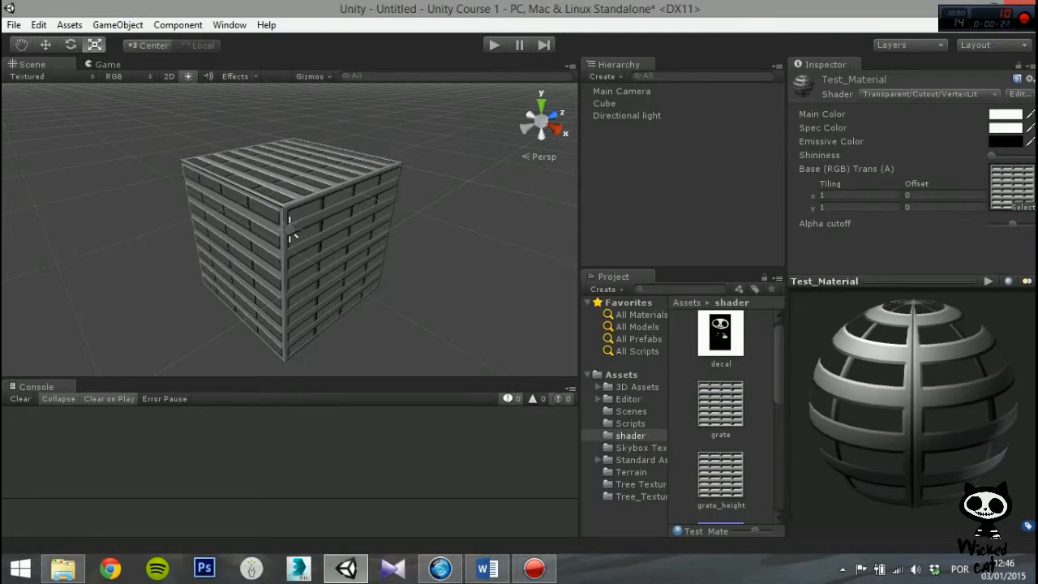
drag(913, 385, 852, 373)
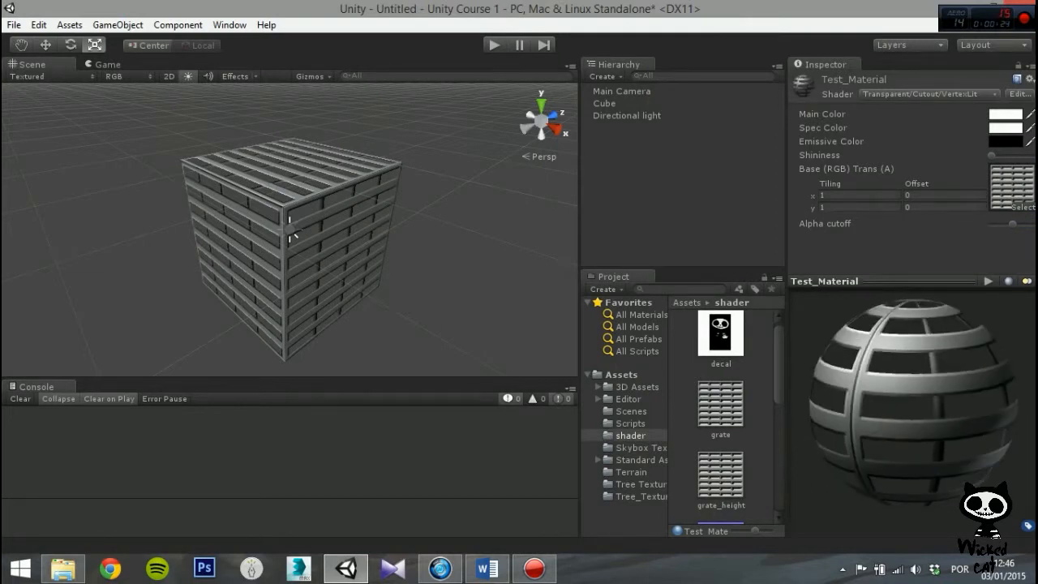
Raise the VertexLit cutout material's Shininess slightly and lower its Alpha cutoff a little, checking the preview sphere
mouse_move(991, 155)
mouse_down()
mouse_move(1023, 155)
mouse_move(999, 154)
mouse_up()
mouse_move(1012, 223)
mouse_down()
mouse_move(1023, 223)
mouse_move(991, 222)
mouse_move(1010, 224)
mouse_up()
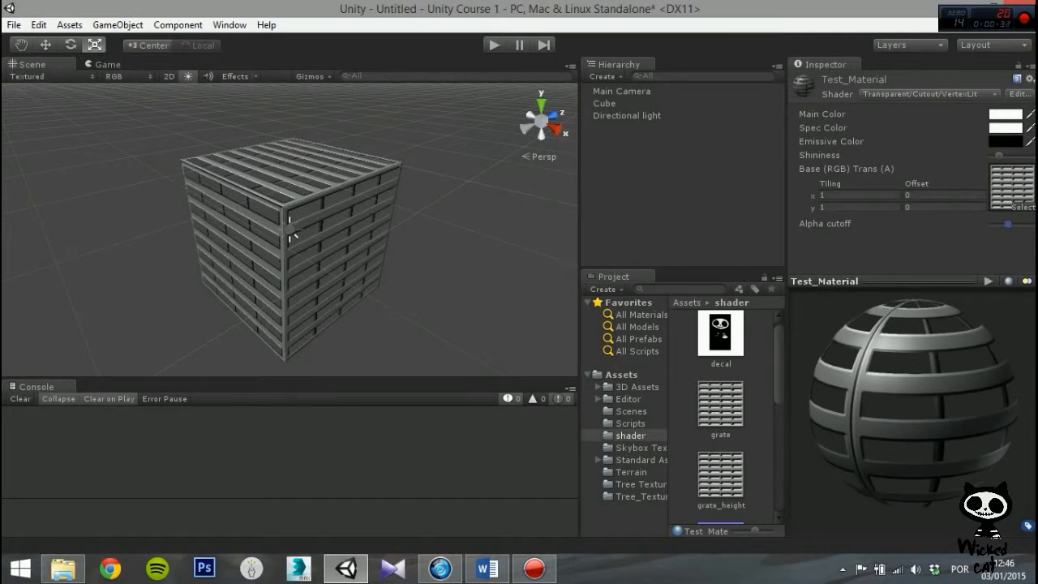
drag(912, 381, 961, 422)
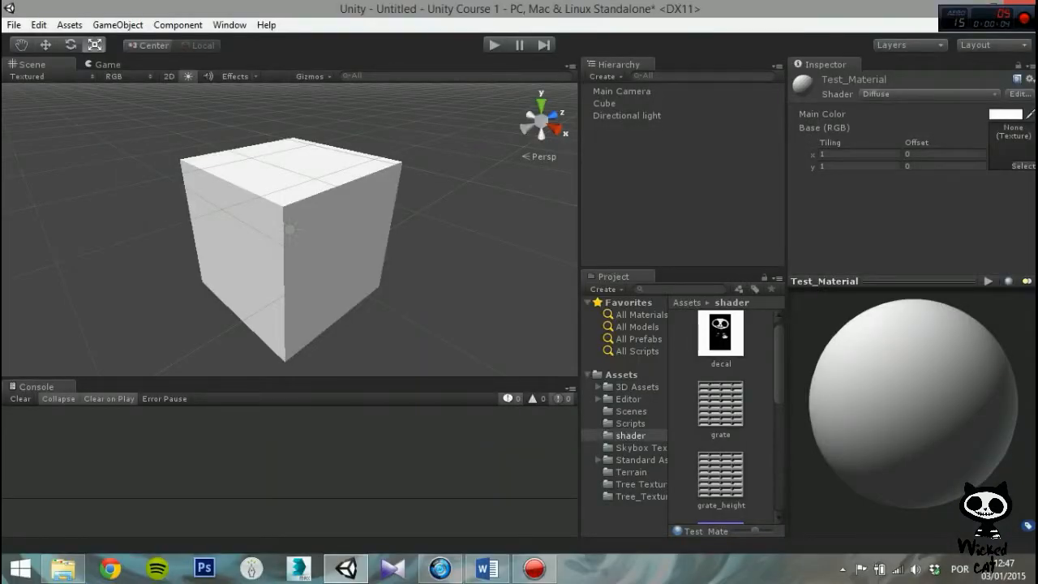
Set Test_Material's shader to Transparent/Cutout/Diffuse
click(929, 94)
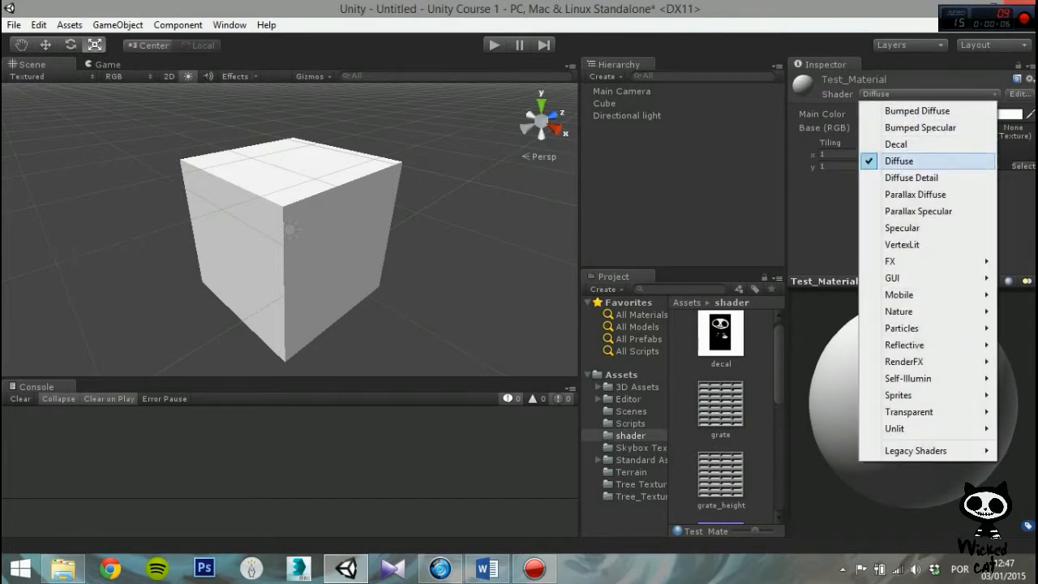
mouse_move(909, 412)
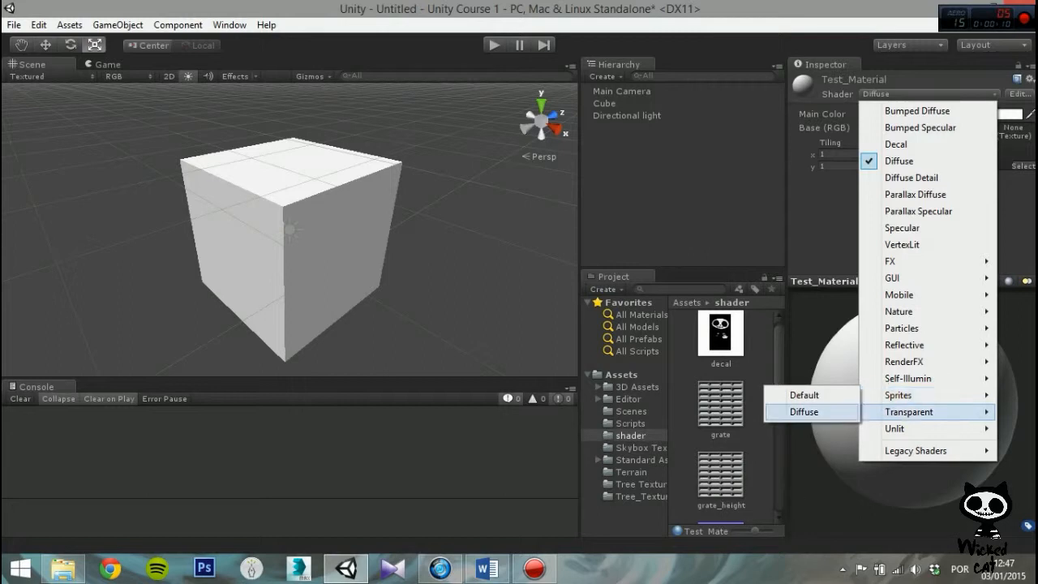
mouse_move(766, 445)
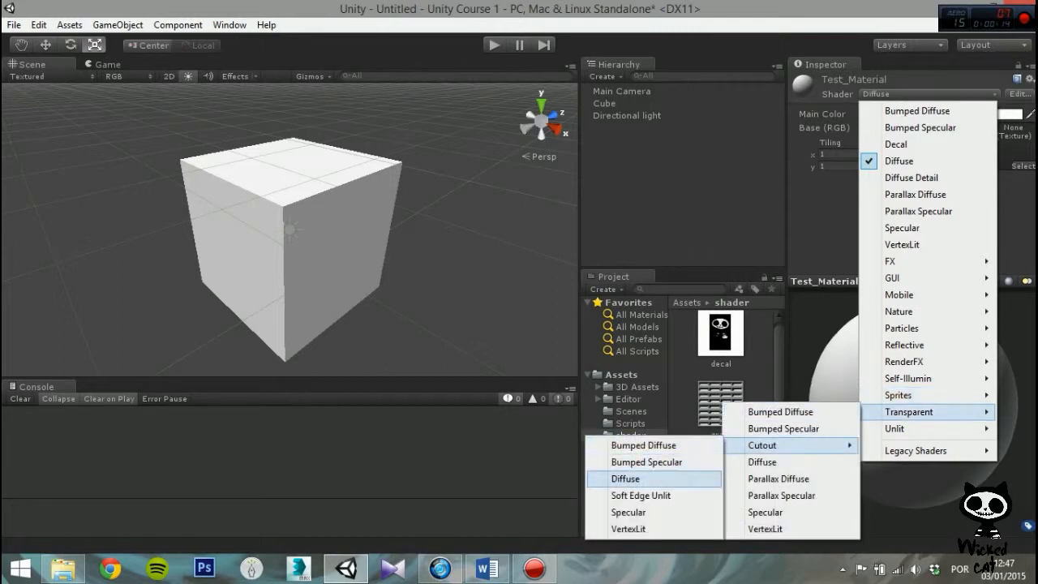
click(640, 479)
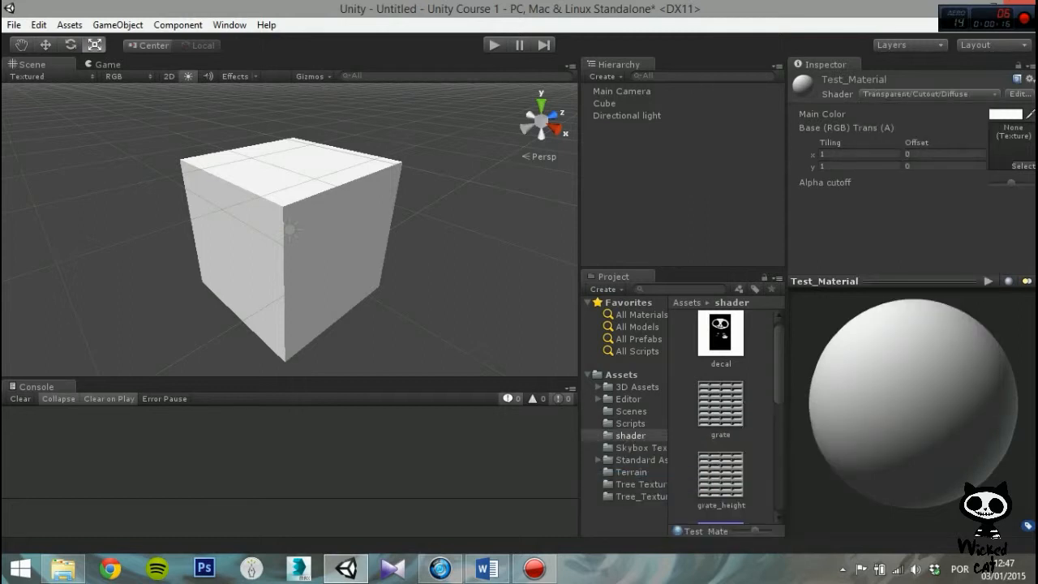
Assign the grate texture to the cutout diffuse material's Base (RGB) Trans (A) map and lower its Alpha cutoff slightly
drag(720, 404, 1011, 146)
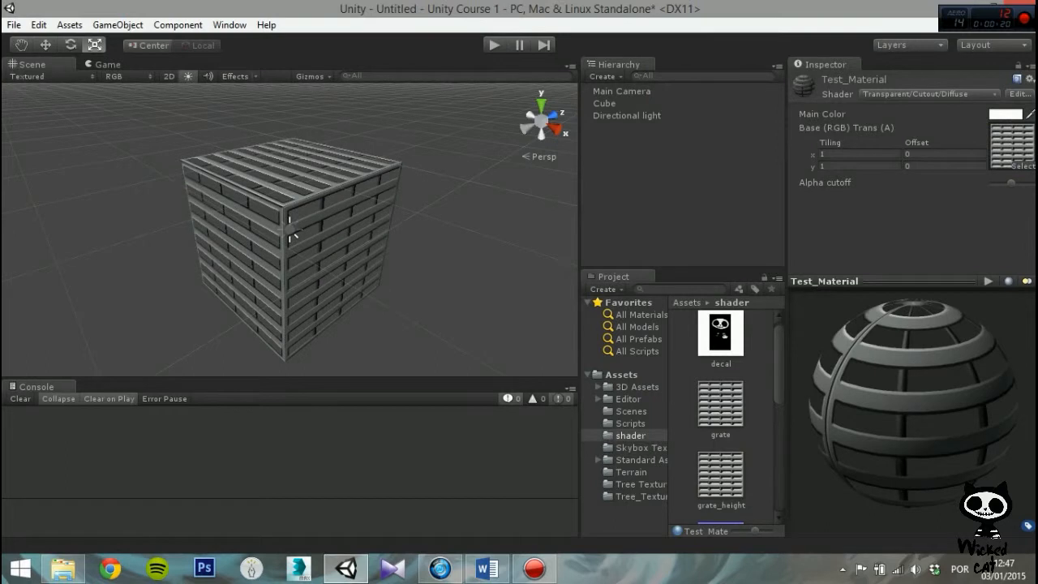
mouse_move(912, 397)
mouse_down()
mouse_move(920, 365)
mouse_move(948, 454)
mouse_move(912, 373)
mouse_move(912, 418)
mouse_up()
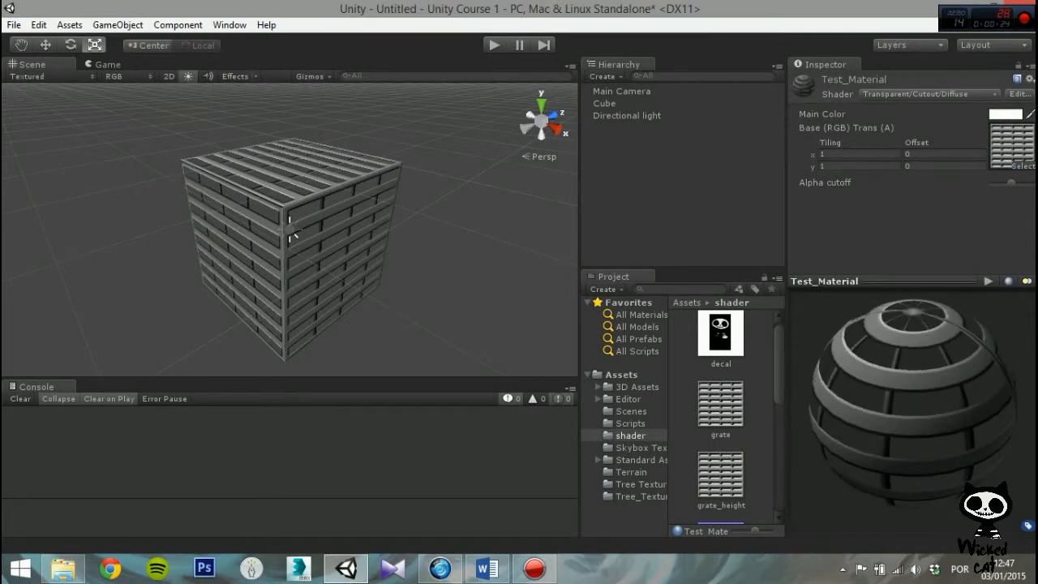
mouse_move(1012, 182)
mouse_down()
mouse_move(1032, 182)
mouse_move(991, 183)
mouse_move(1007, 182)
mouse_up()
drag(912, 381, 875, 389)
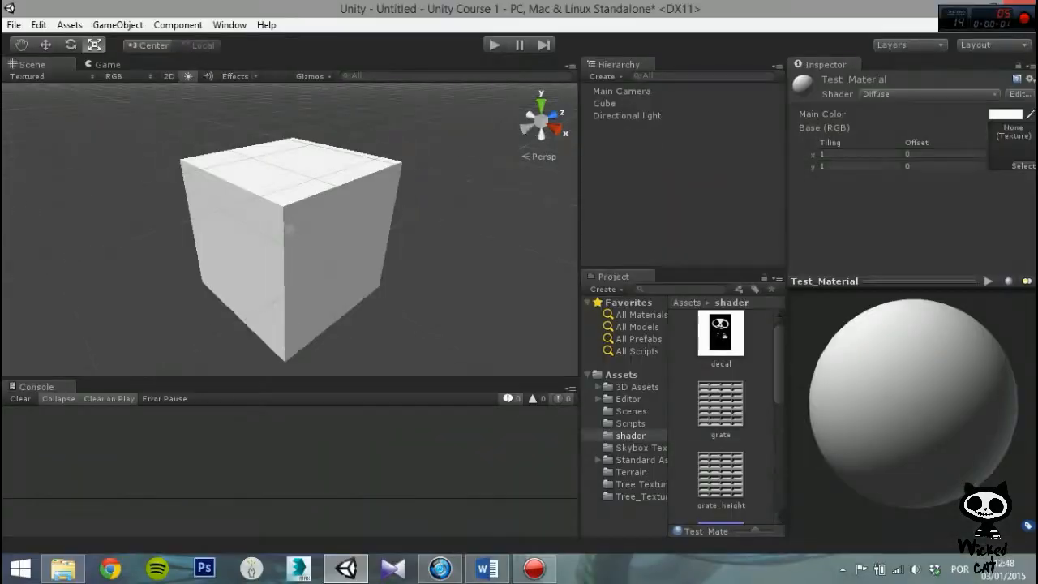
Set Test_Material's shader to Transparent/Cutout/Specular and assign the grate texture as its Base (RGB) TransGloss (A) map
click(928, 94)
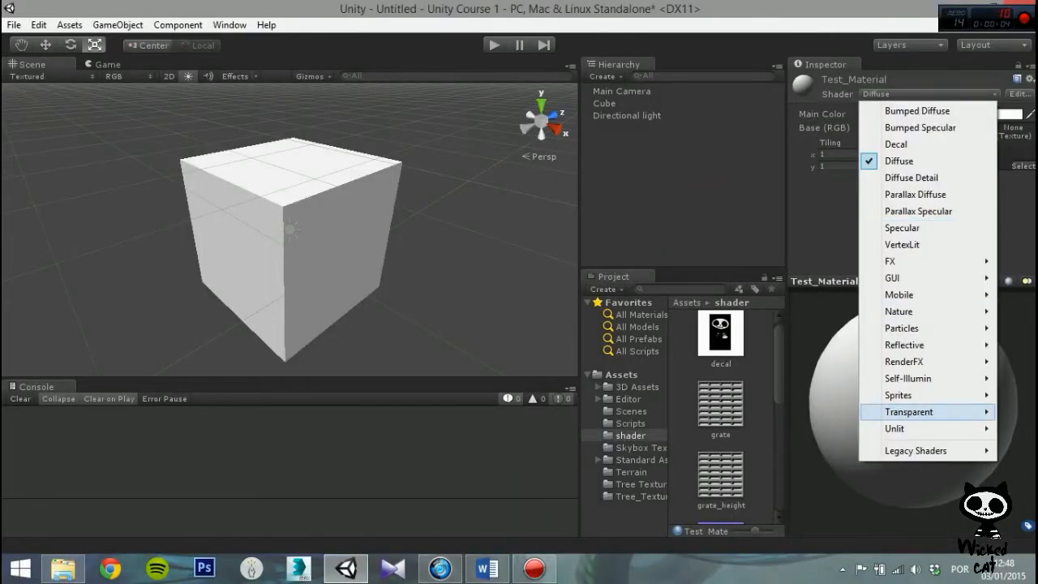
mouse_move(908, 412)
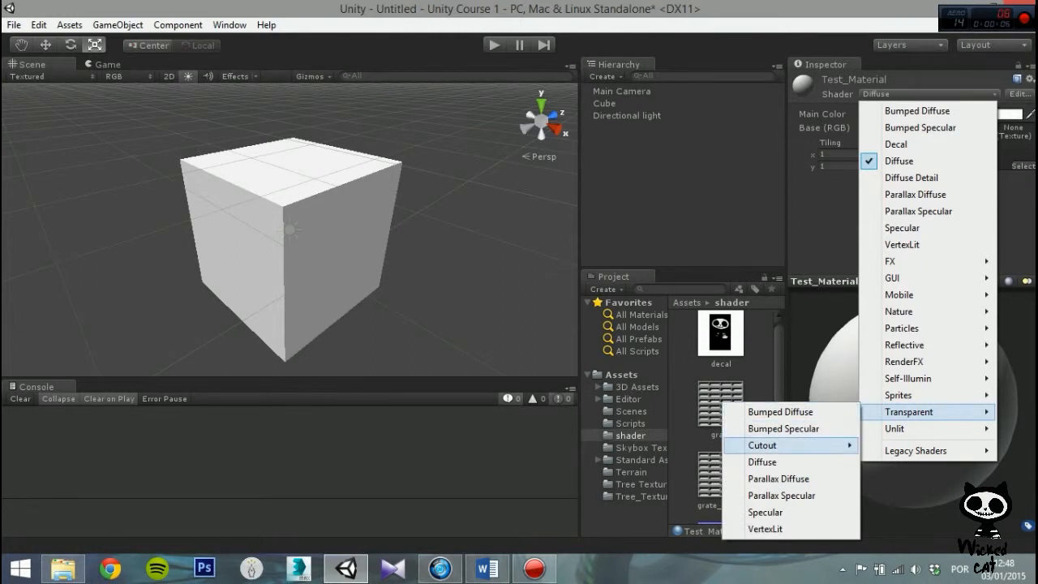
mouse_move(767, 445)
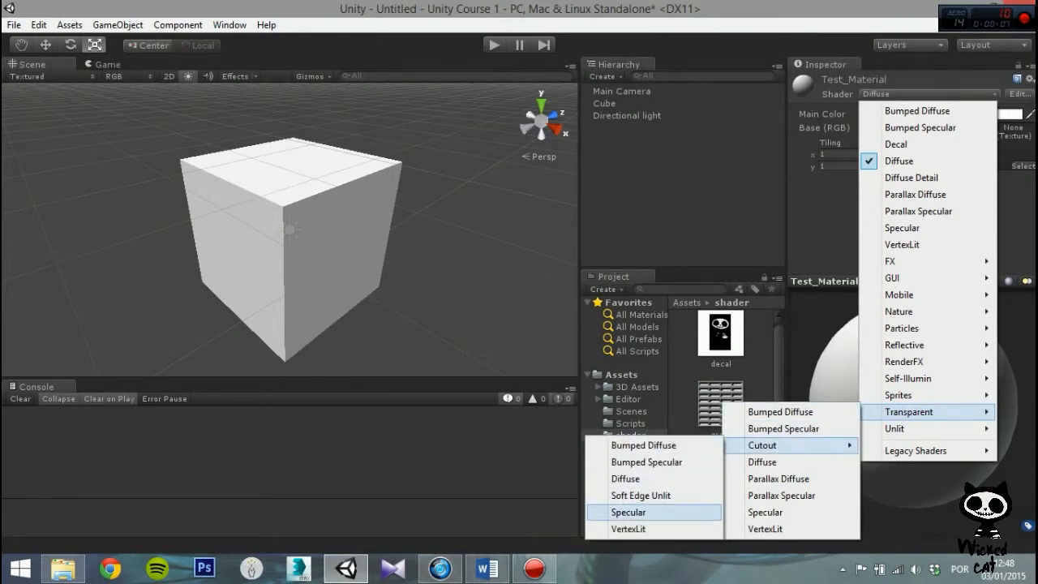
click(629, 511)
drag(720, 403, 1011, 172)
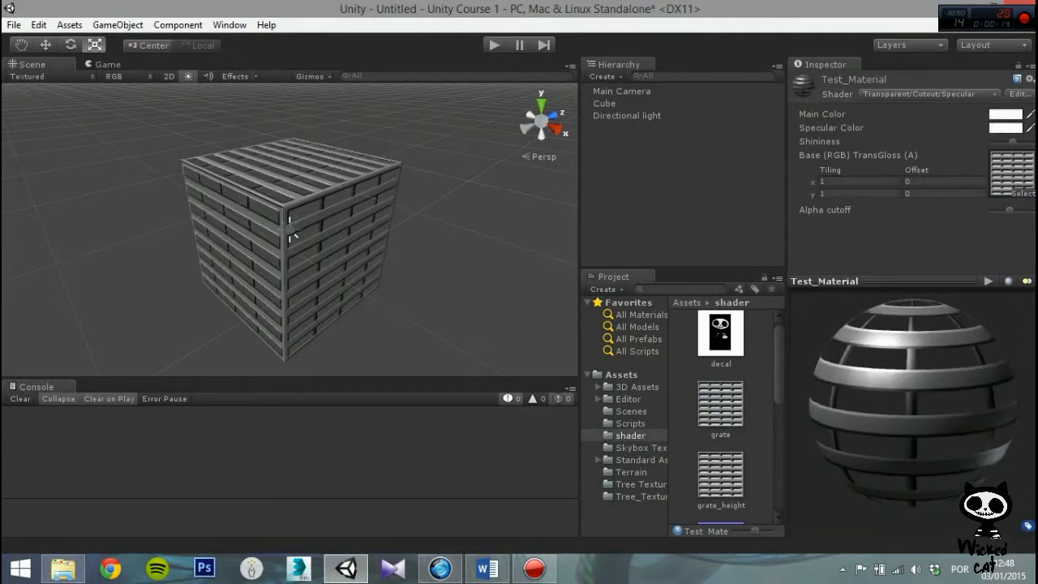
Lower the cutout specular material's Shininess and raise its Alpha cutoff slightly
drag(1011, 141, 1002, 141)
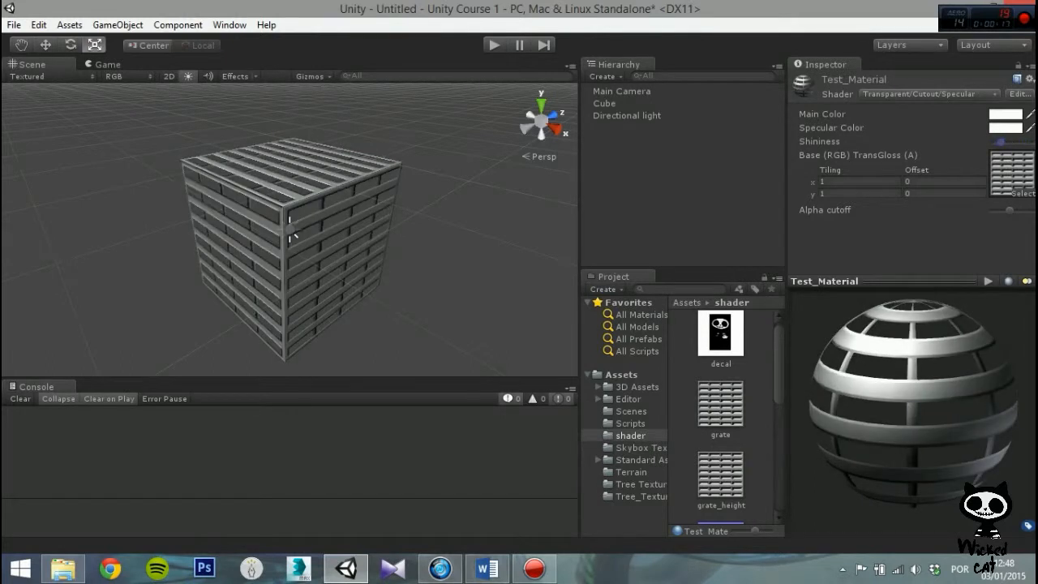
mouse_move(1009, 209)
mouse_down()
mouse_move(991, 209)
mouse_move(1014, 209)
mouse_up()
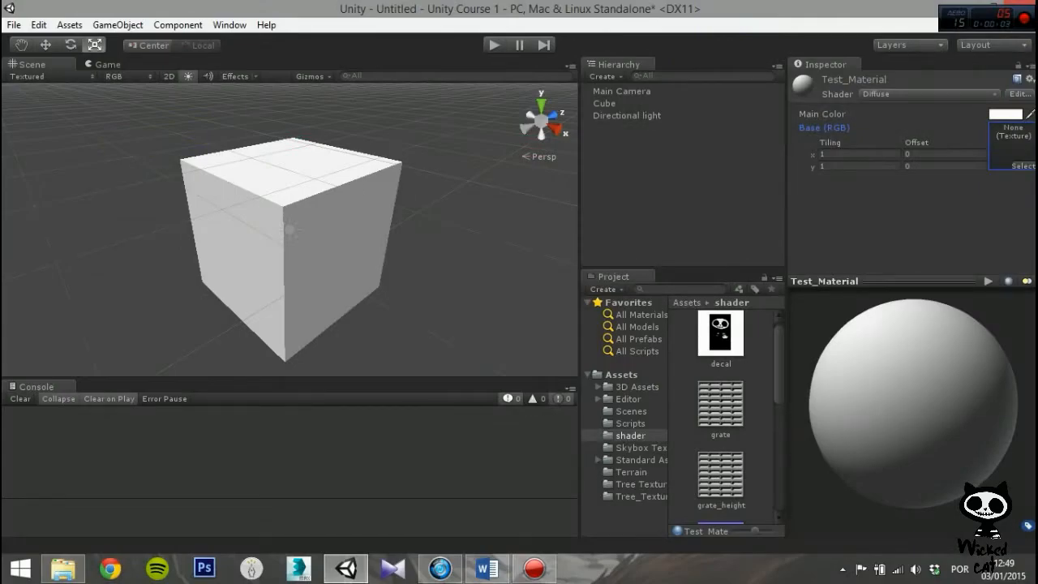
Set Test_Material's shader to Transparent/Cutout/Bumped Diffuse
click(928, 94)
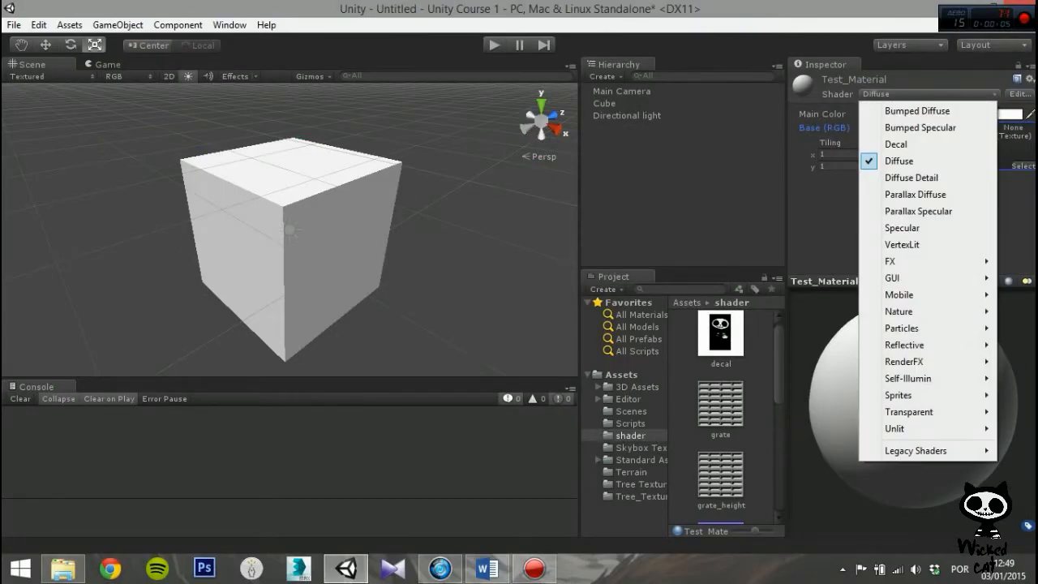
mouse_move(908, 412)
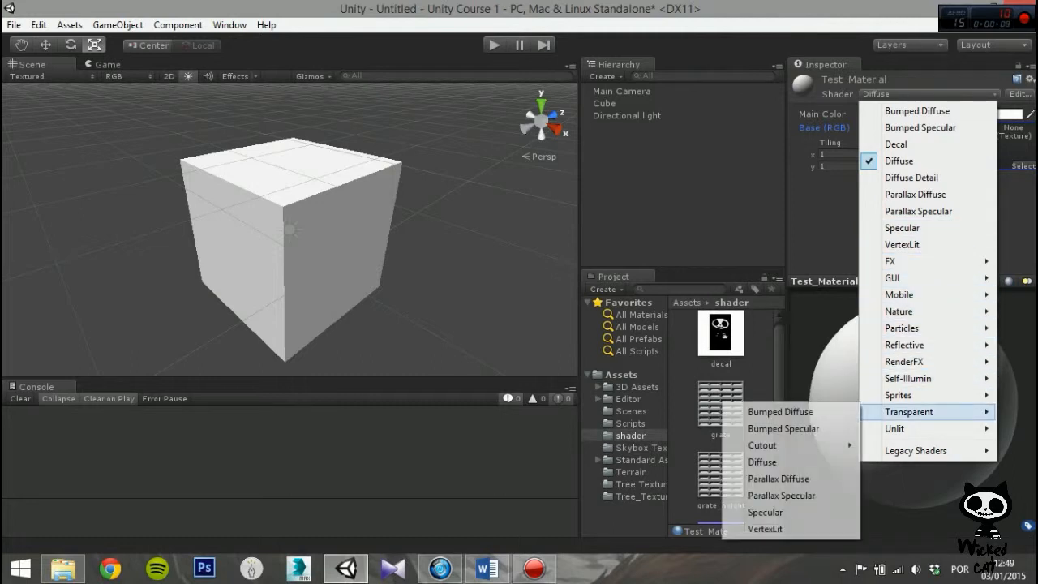
mouse_move(763, 446)
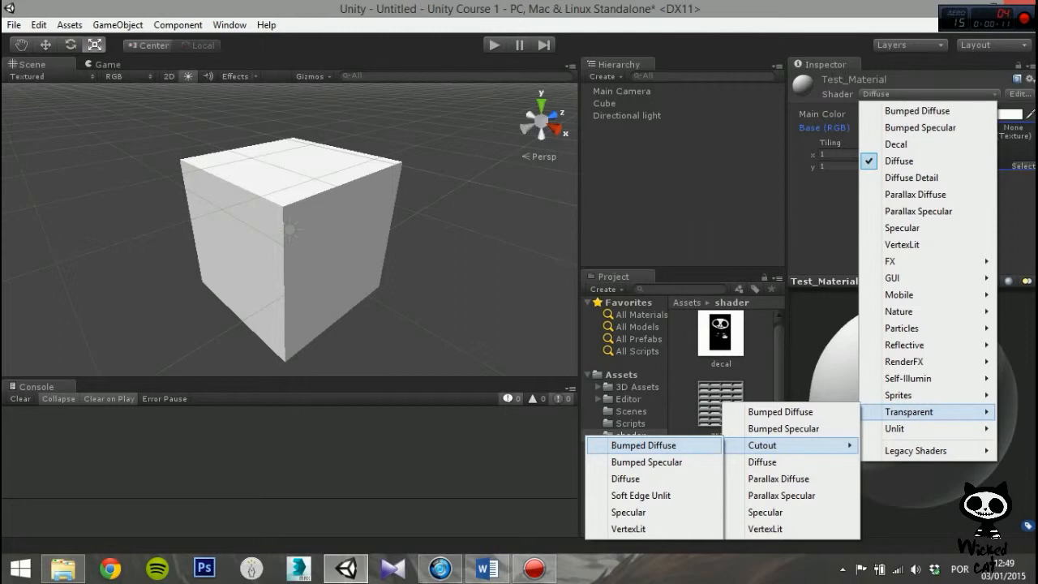
click(642, 445)
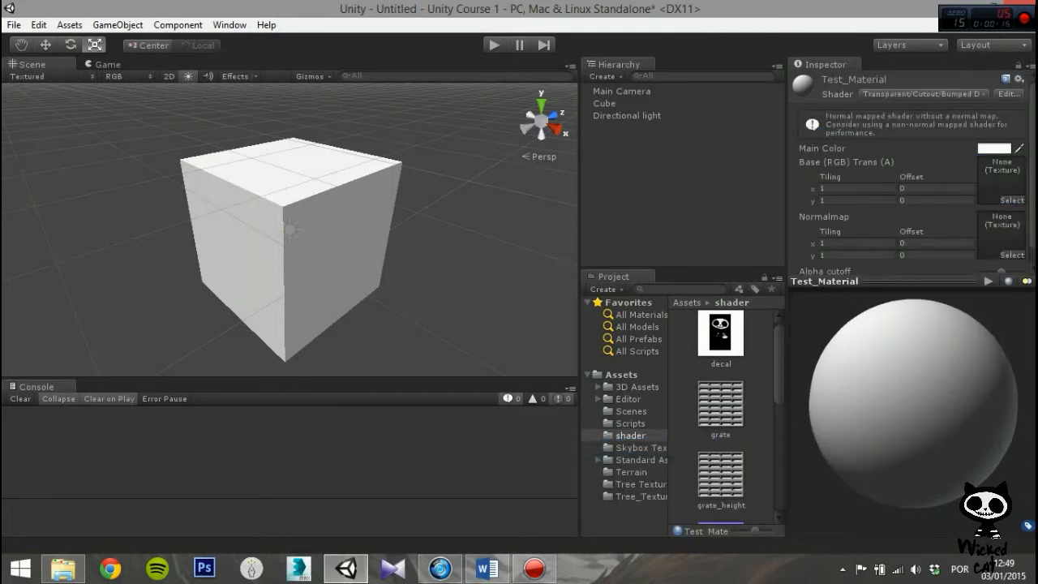
Assign the grate texture as the bumped diffuse material's base map and the grate normal texture as its Normalmap
scroll(908, 175, down, 1)
drag(720, 402, 290, 228)
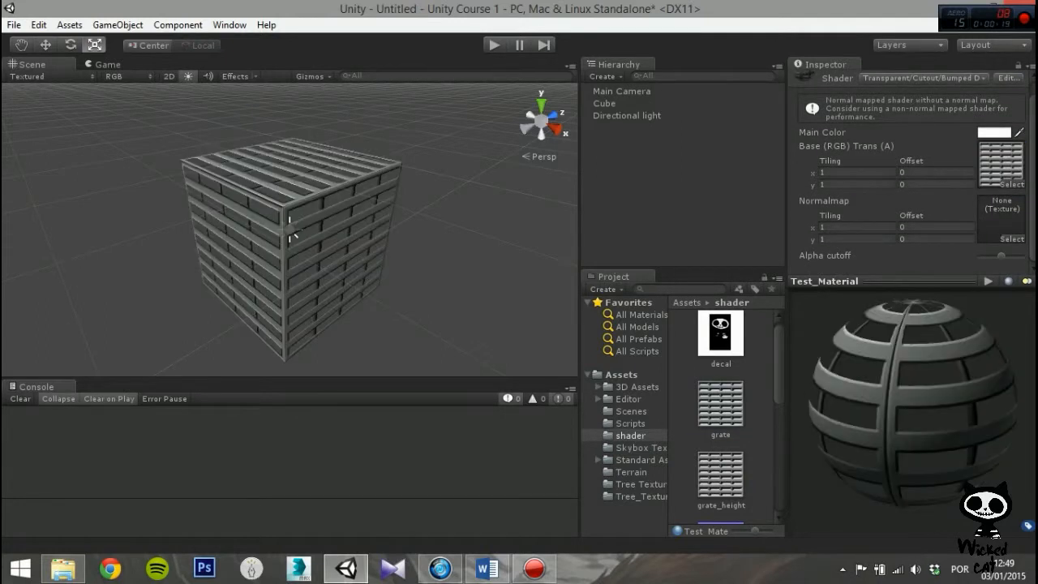
drag(720, 366, 1001, 217)
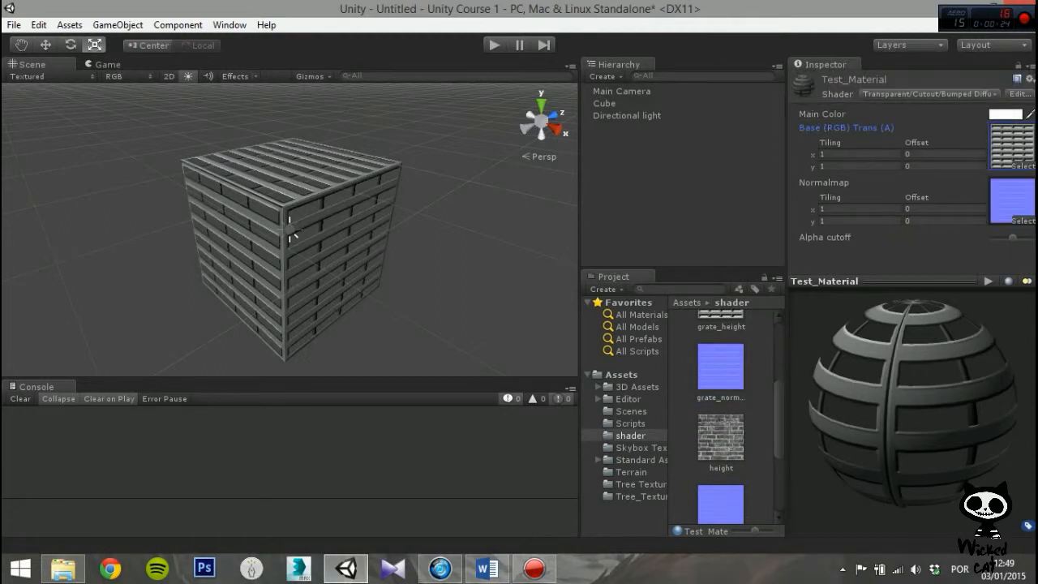
mouse_move(1013, 237)
mouse_down()
mouse_move(990, 237)
mouse_move(1024, 236)
mouse_move(1013, 237)
mouse_up()
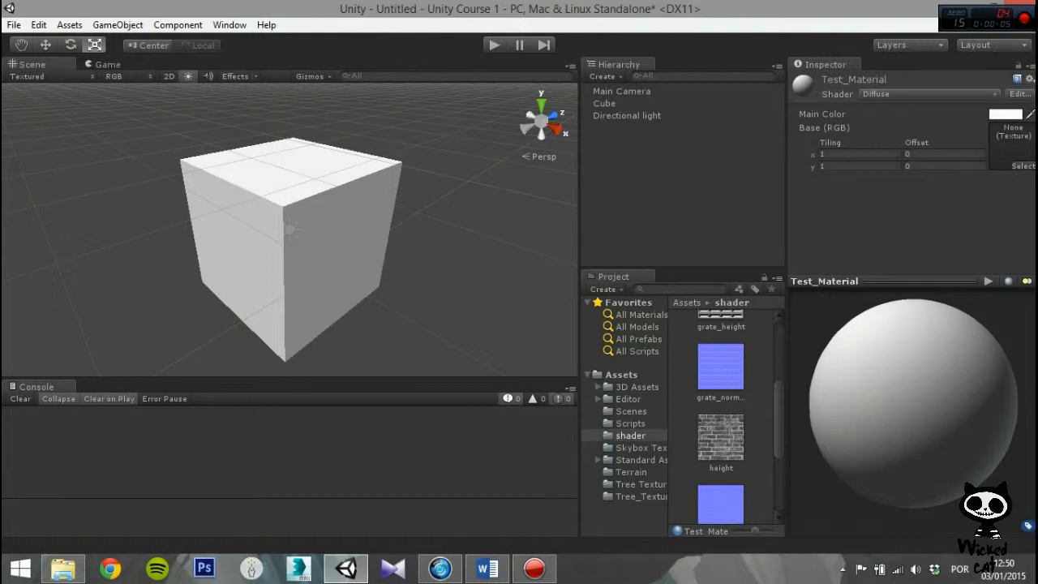
Set Test_Material's shader to Transparent/Cutout/Bumped Specular
click(929, 94)
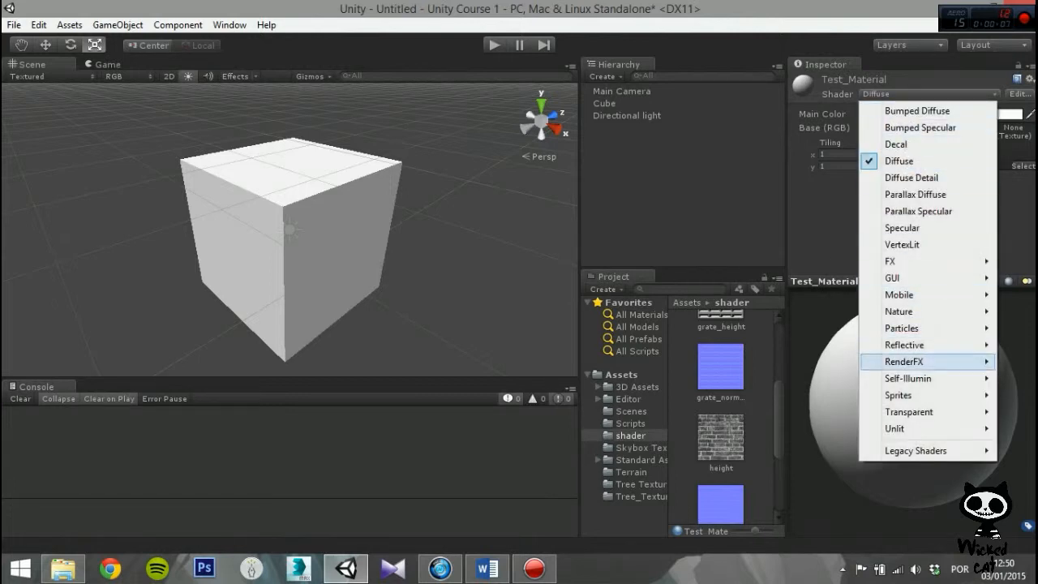
mouse_move(908, 412)
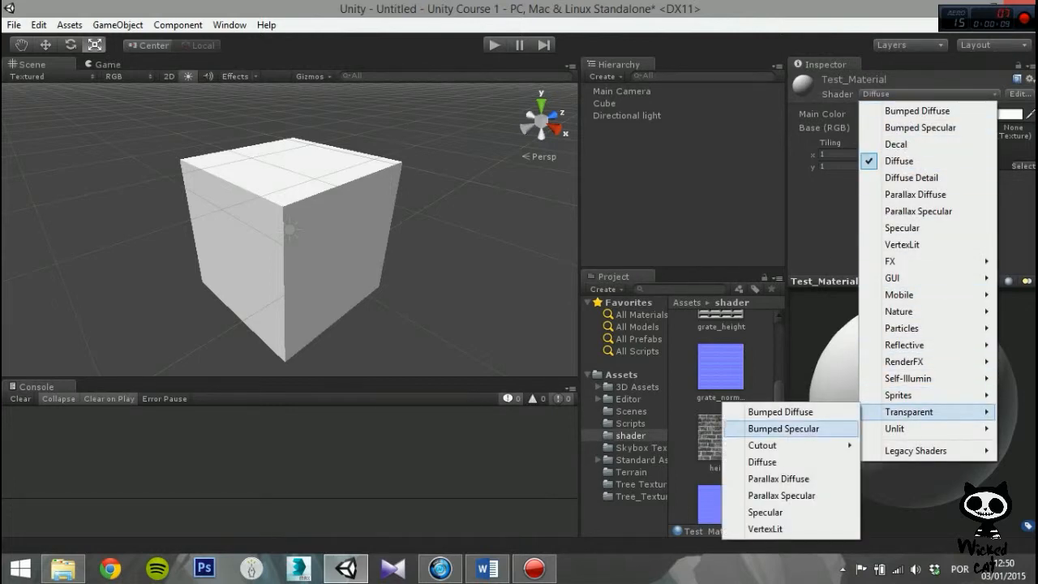
mouse_move(762, 445)
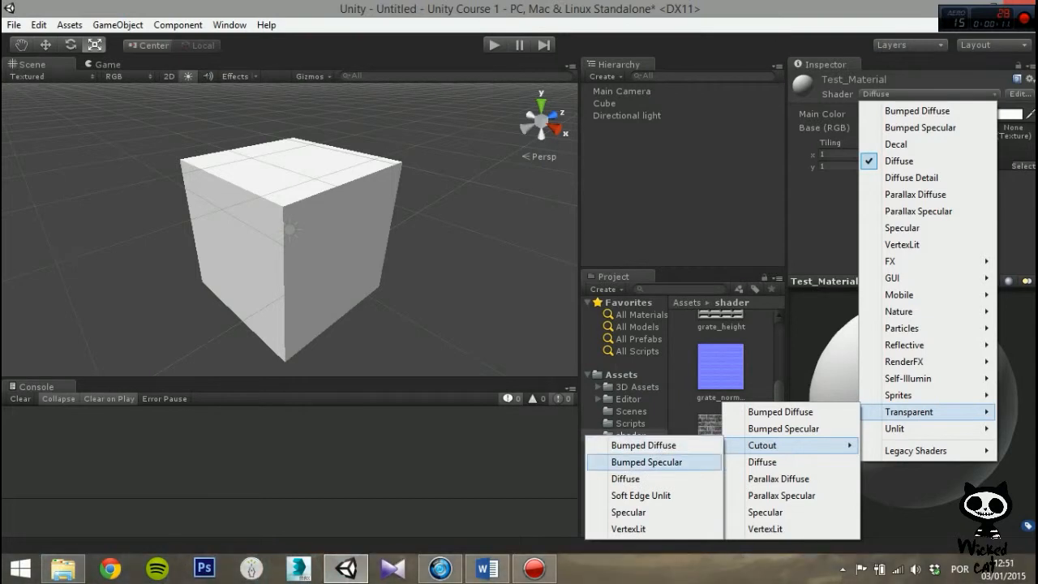
click(636, 462)
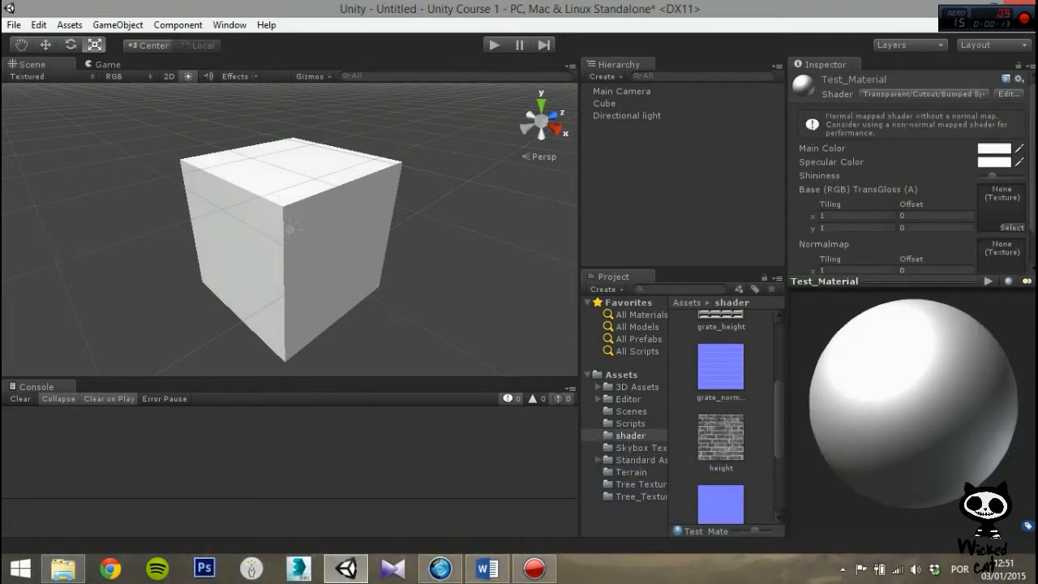
Assign the grate texture as the bumped specular material's Base (RGB) TransGloss (A) map and the grate normal texture as its Normalmap
scroll(909, 172, down, 2)
scroll(910, 172, up, 2)
scroll(721, 417, up, 3)
drag(720, 361, 1000, 183)
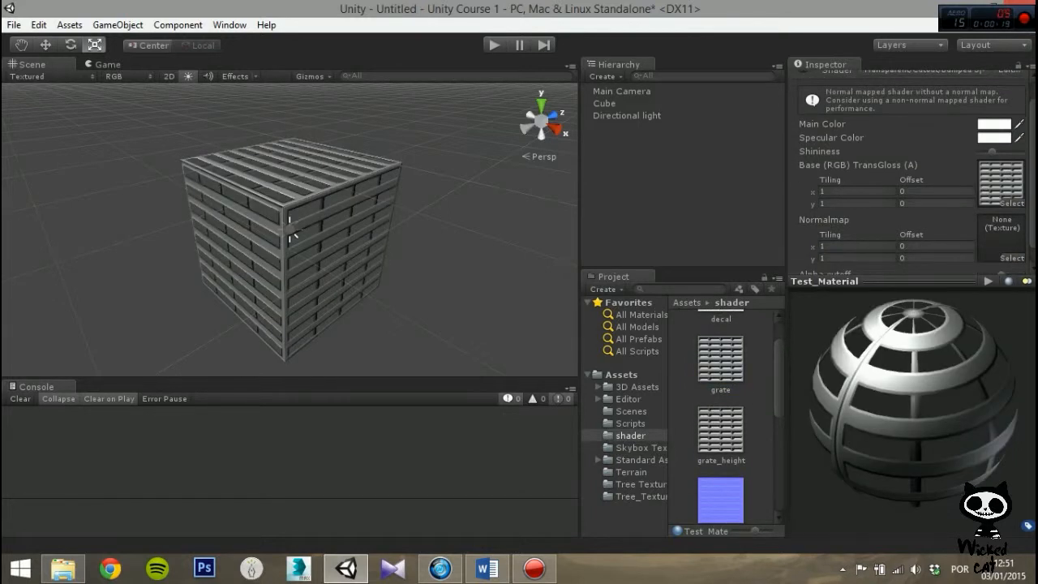
scroll(721, 417, down, 2)
drag(902, 260, 1001, 218)
drag(913, 397, 946, 359)
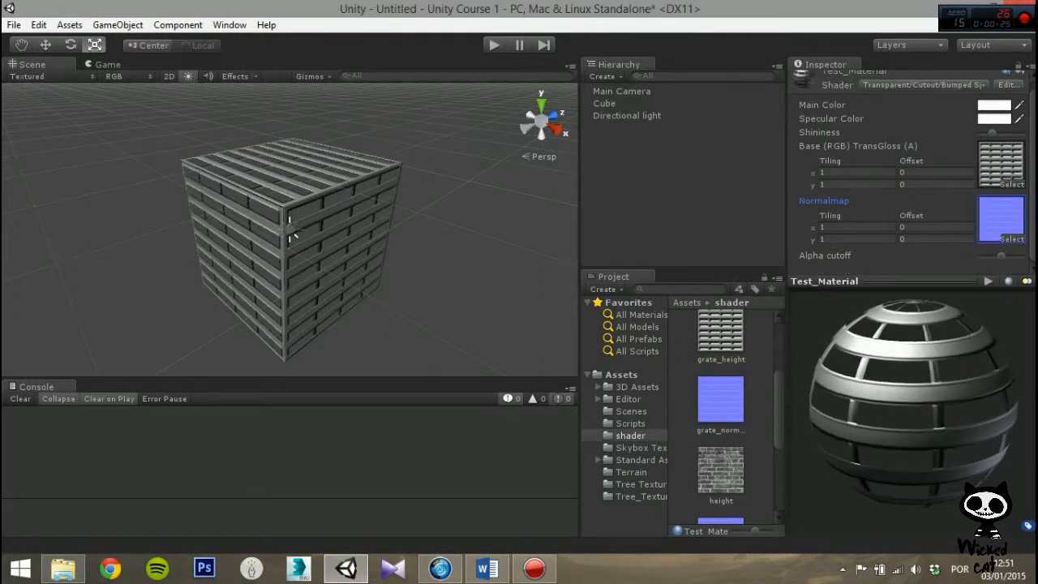
Lower the bumped specular material's Shininess and Alpha cutoff slightly, checking the preview sphere from different angles
mouse_move(992, 132)
mouse_down()
mouse_move(1014, 132)
mouse_move(980, 132)
mouse_move(1020, 132)
mouse_move(987, 132)
mouse_up()
drag(913, 438, 914, 352)
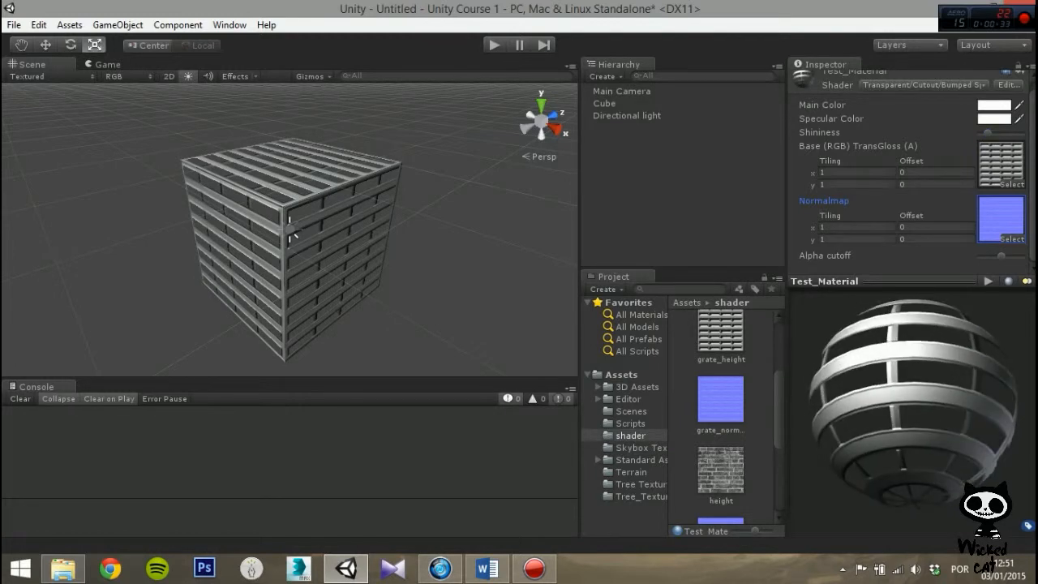
mouse_move(1005, 256)
mouse_down()
mouse_move(1023, 255)
mouse_move(979, 255)
mouse_move(1001, 256)
mouse_up()
drag(913, 405, 912, 462)
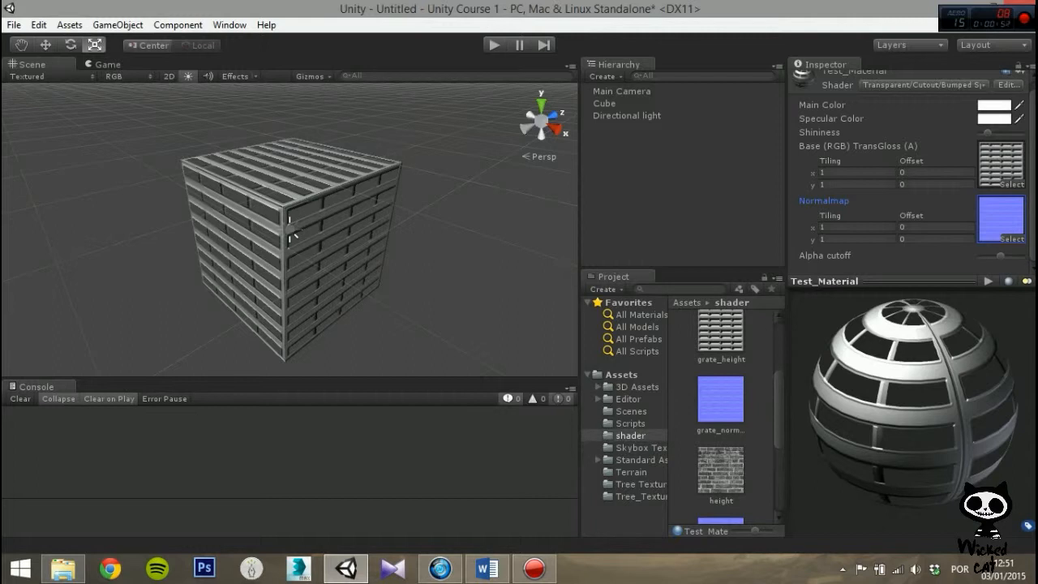